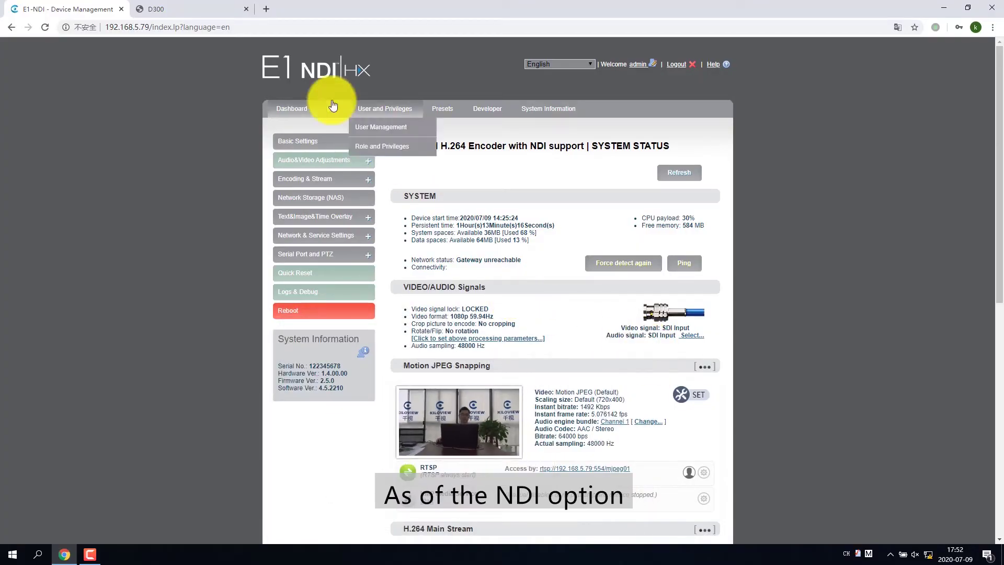
Review the E1-NDI device name E1_NDI-122345678, channel Chan 1 and default group, then confirm
mouse_move(334, 111)
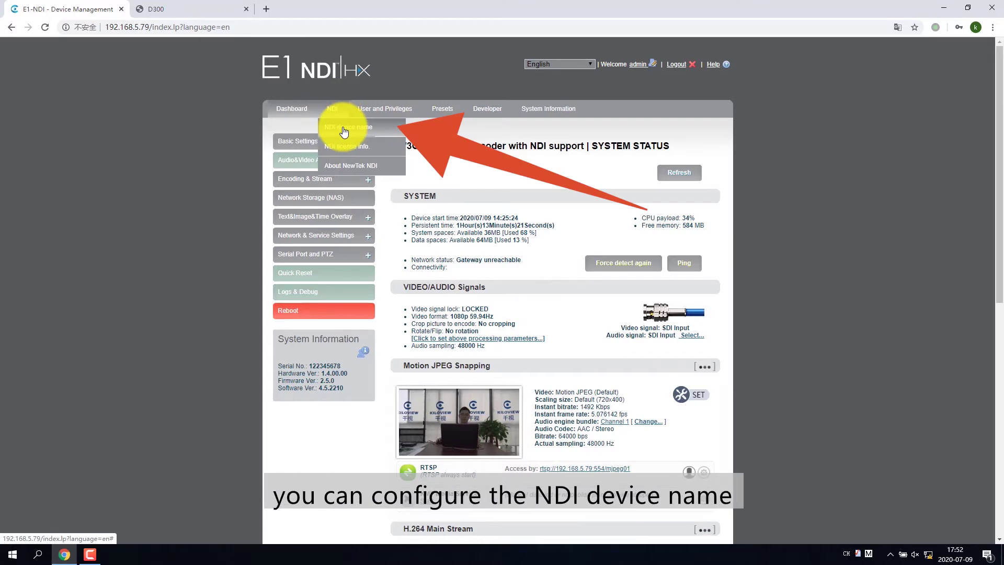
click(345, 130)
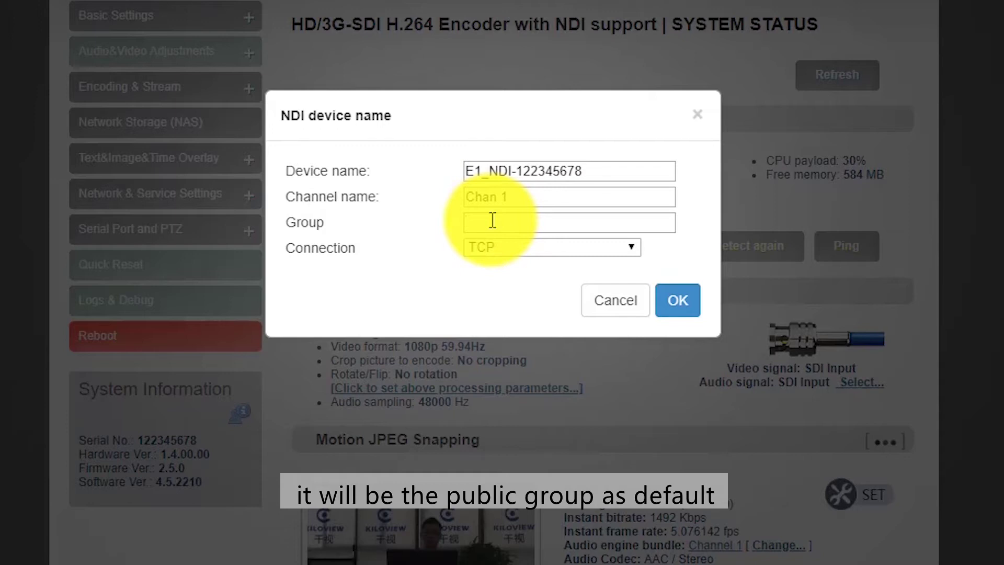
click(492, 220)
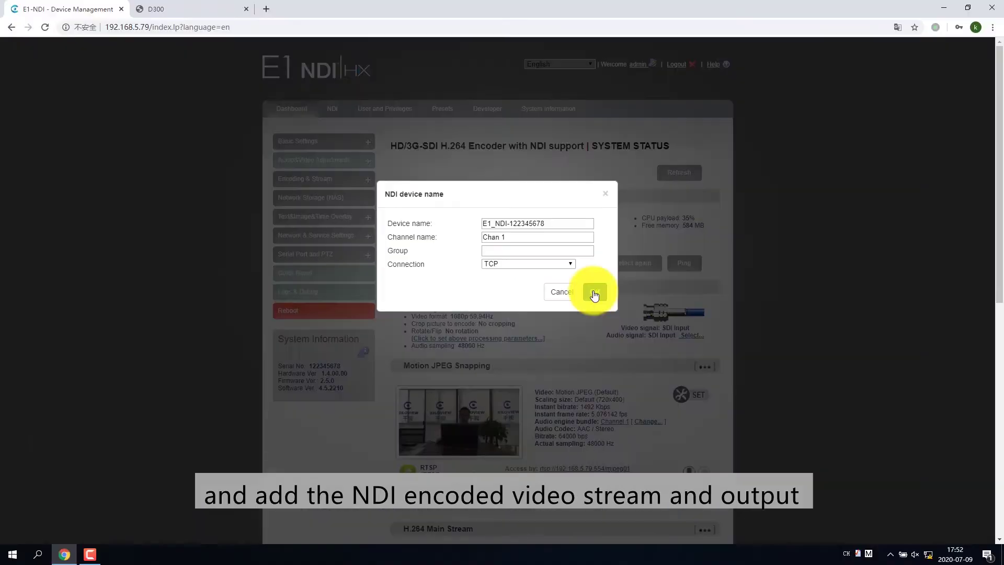
click(677, 301)
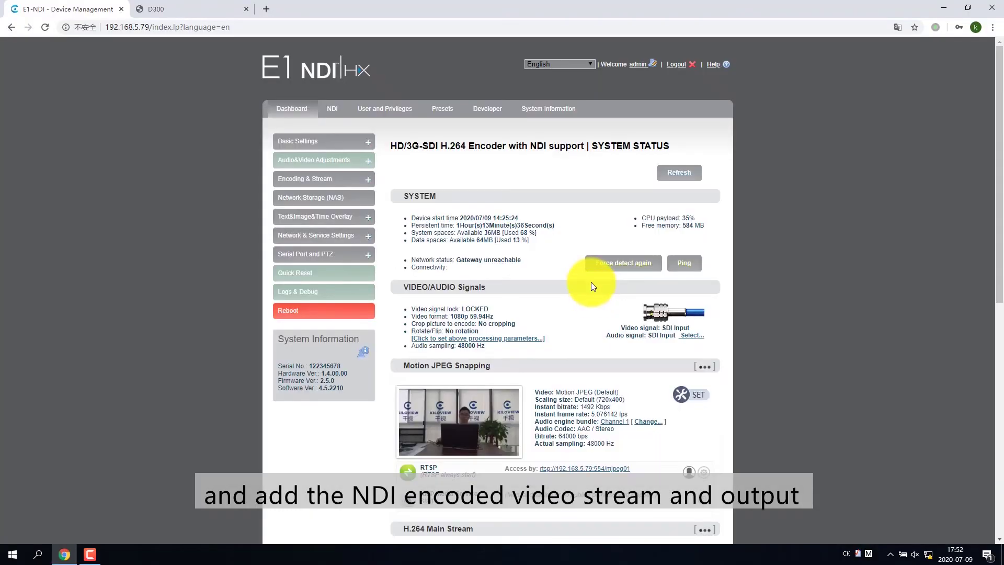
On the D300 page, discover NDI sources and add E1_NDI-122345678 (Chan 1) to the source list
click(179, 9)
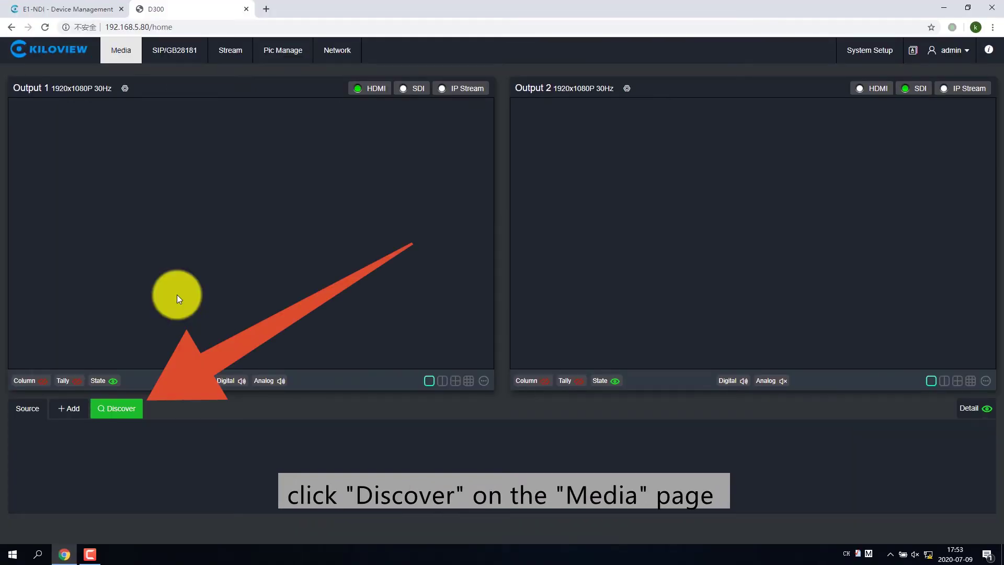
click(122, 416)
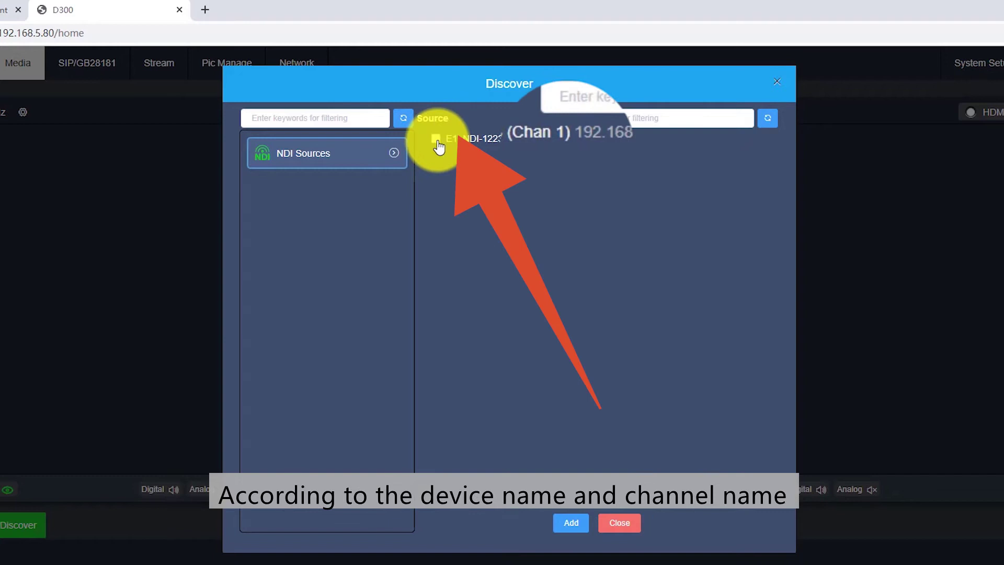
click(436, 138)
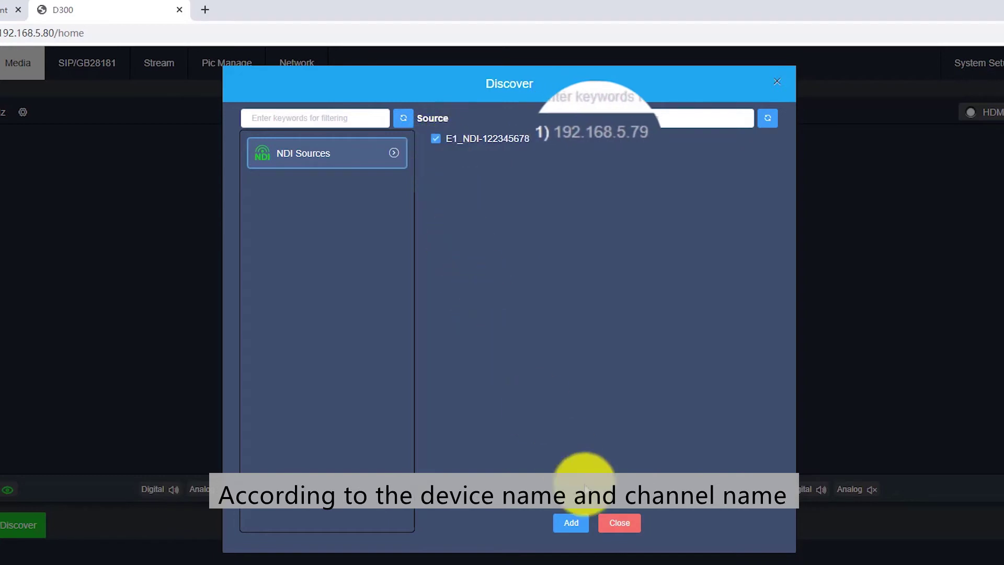
click(572, 525)
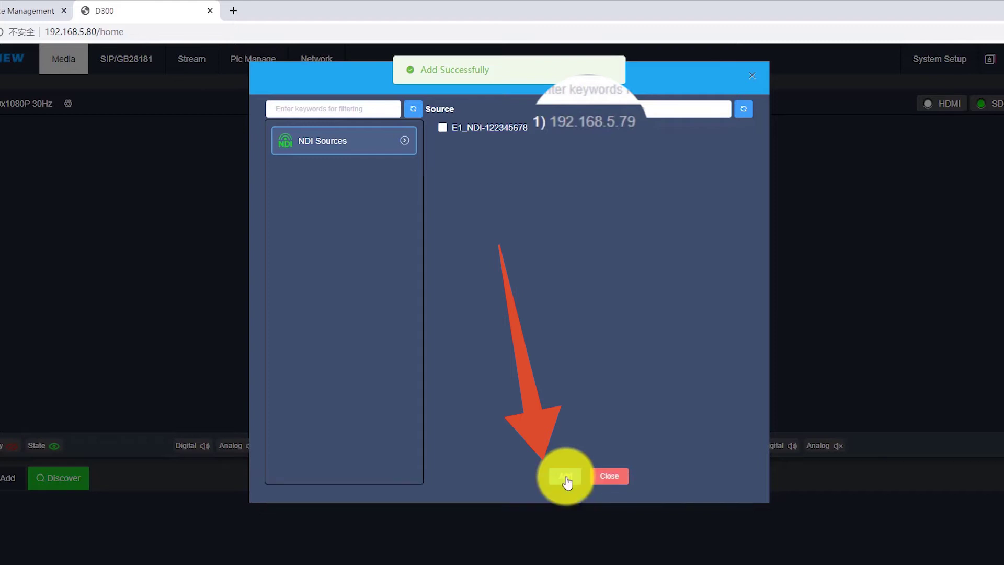
click(566, 477)
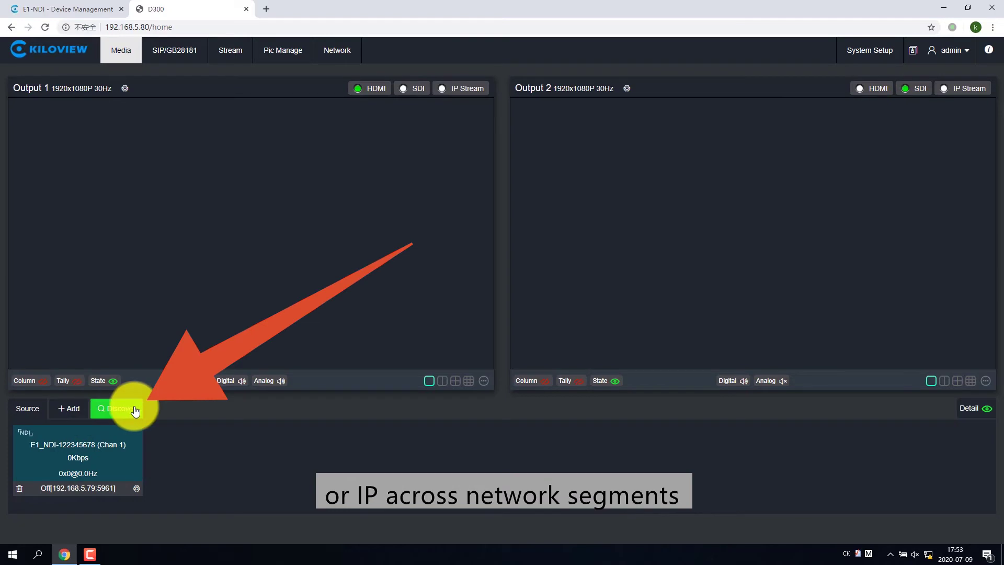
click(137, 410)
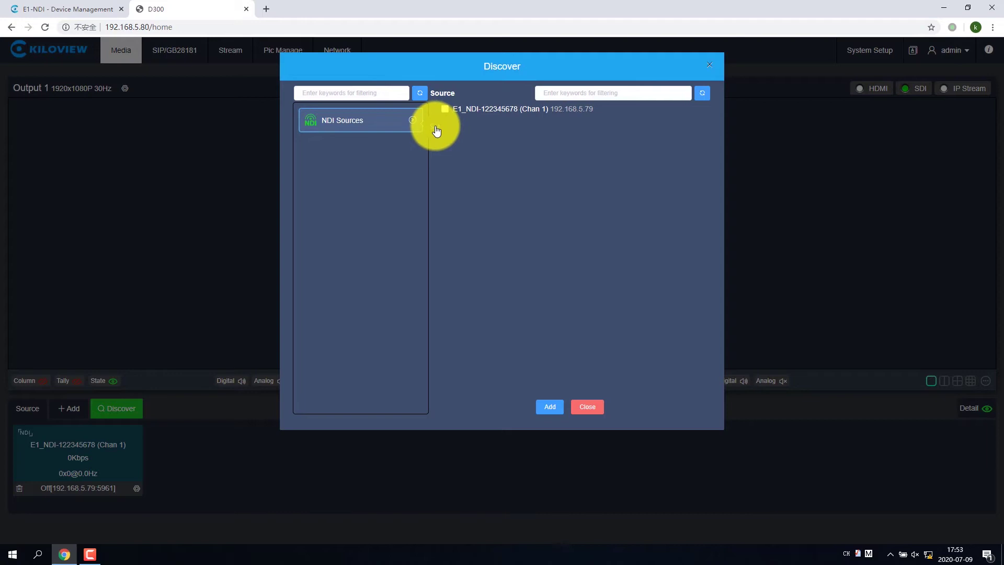
click(437, 135)
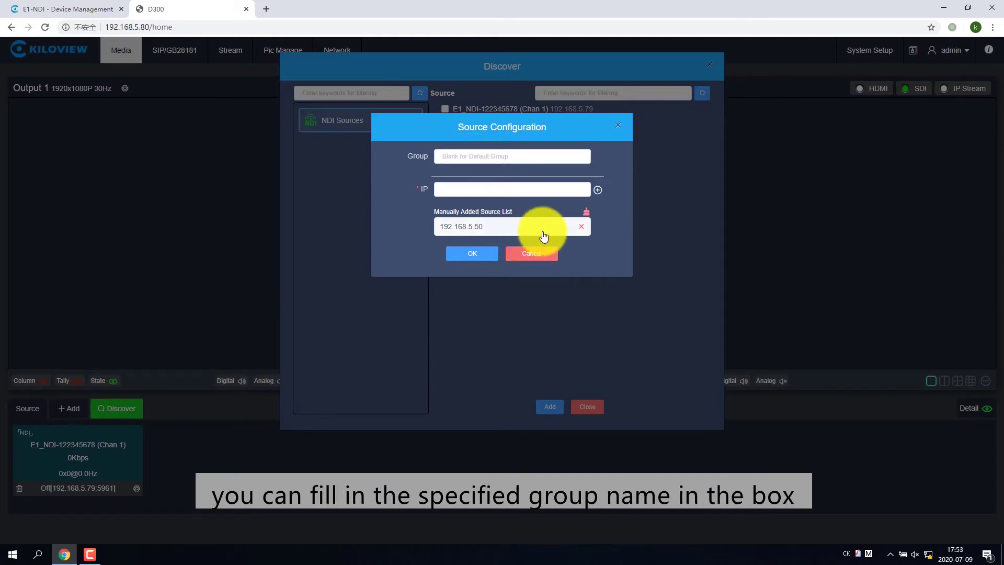
click(582, 232)
click(528, 235)
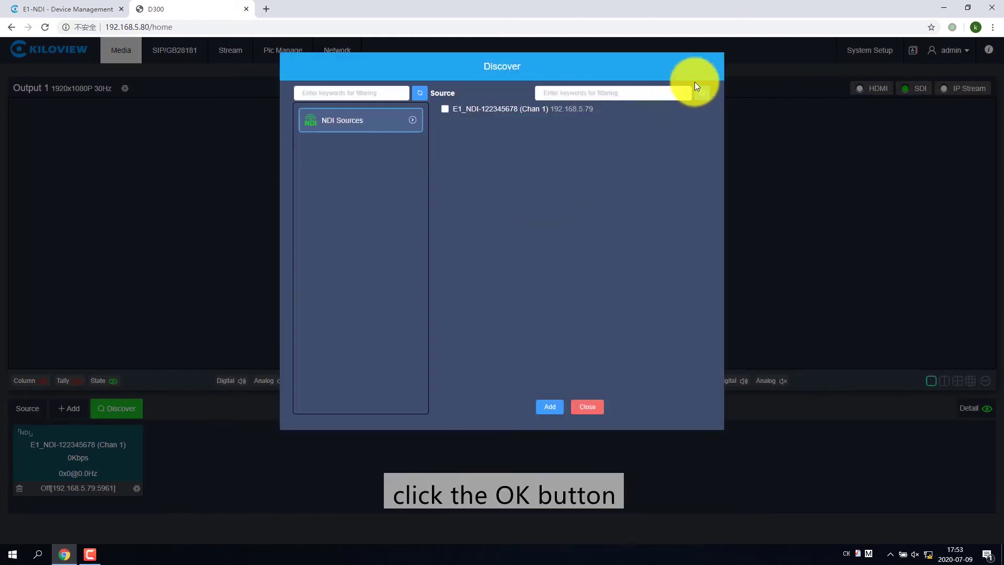
click(550, 407)
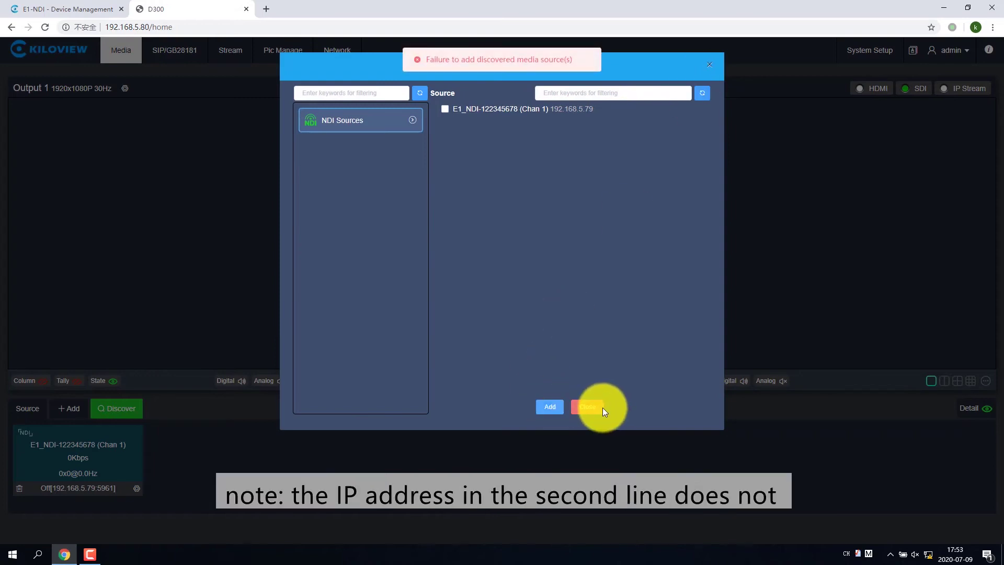
click(599, 407)
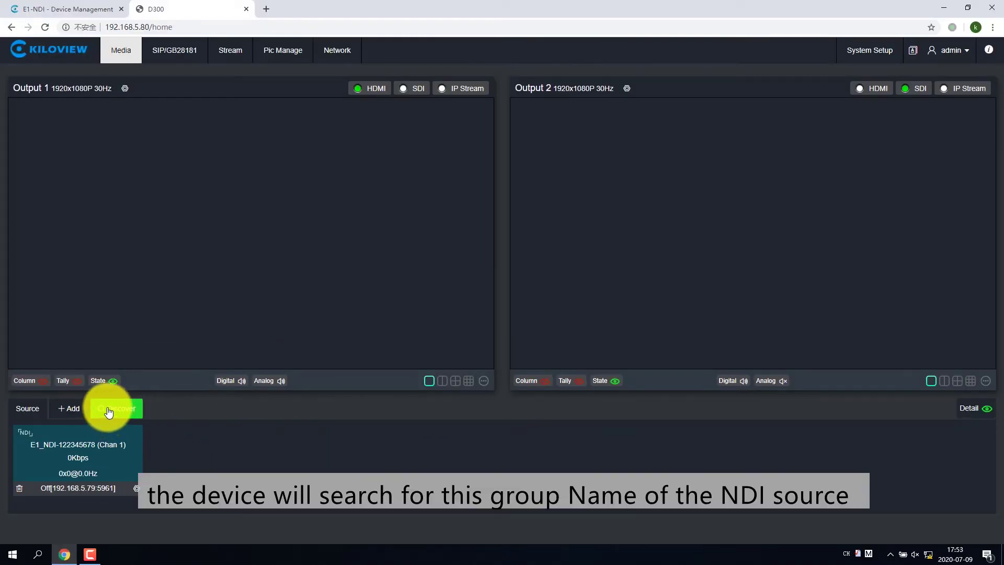
In NDI discovery settings, clear the old group and remove the 192.168.5.50 manual source
click(110, 410)
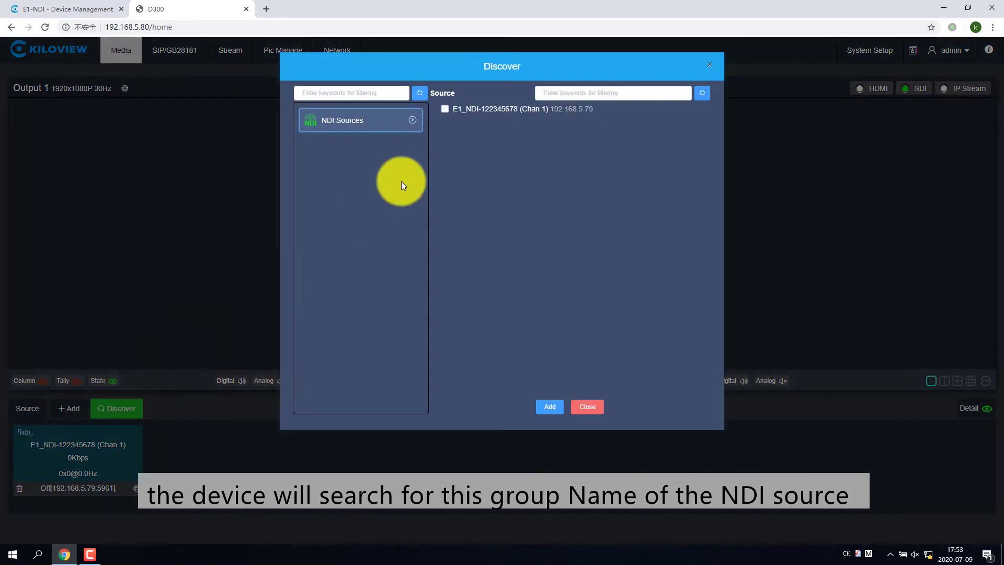
click(421, 122)
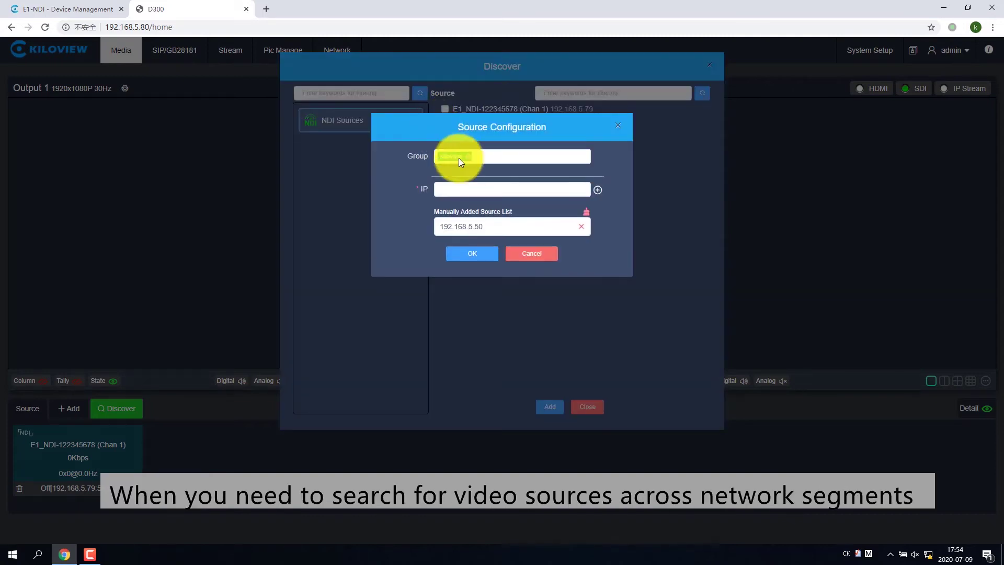
click(470, 157)
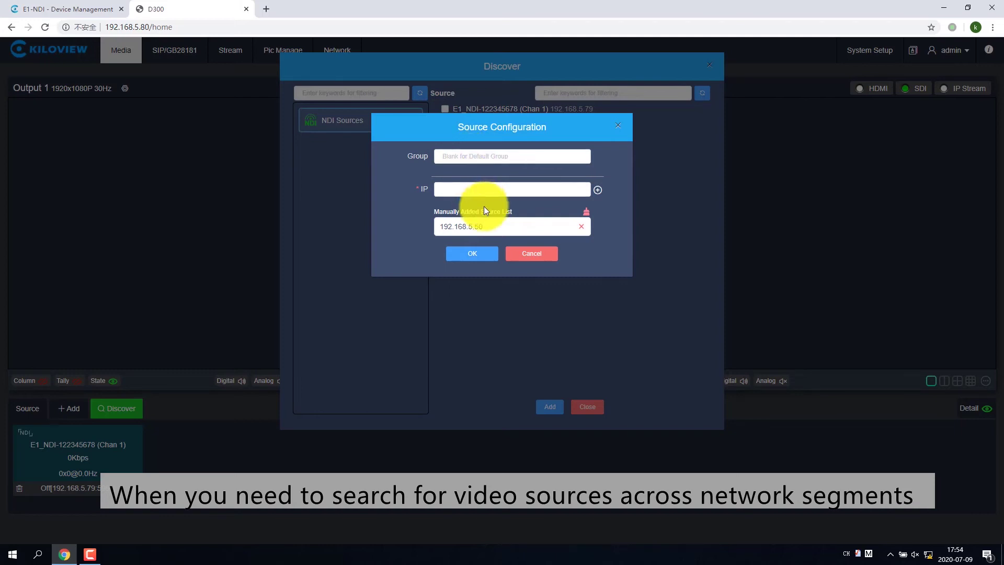
click(582, 226)
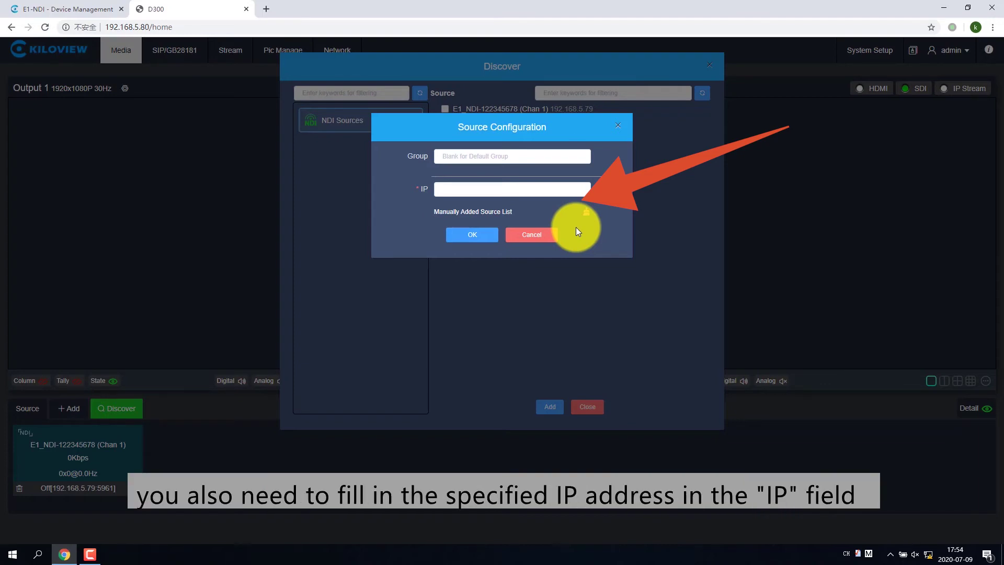
Set the discovery group to kiloview and add 192.168.5.79 as a manual source IP
click(455, 156)
text(kiloview)
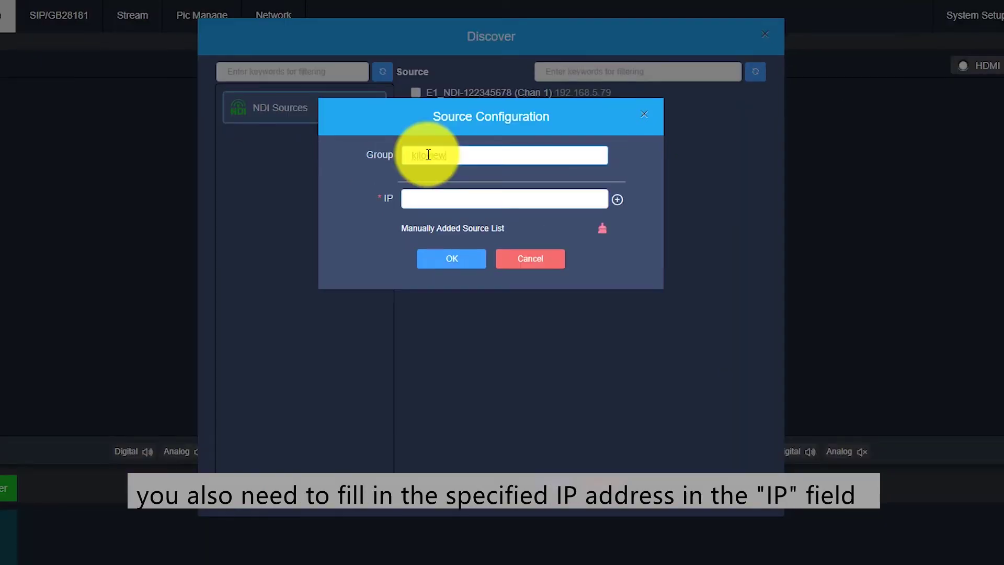
key(Return)
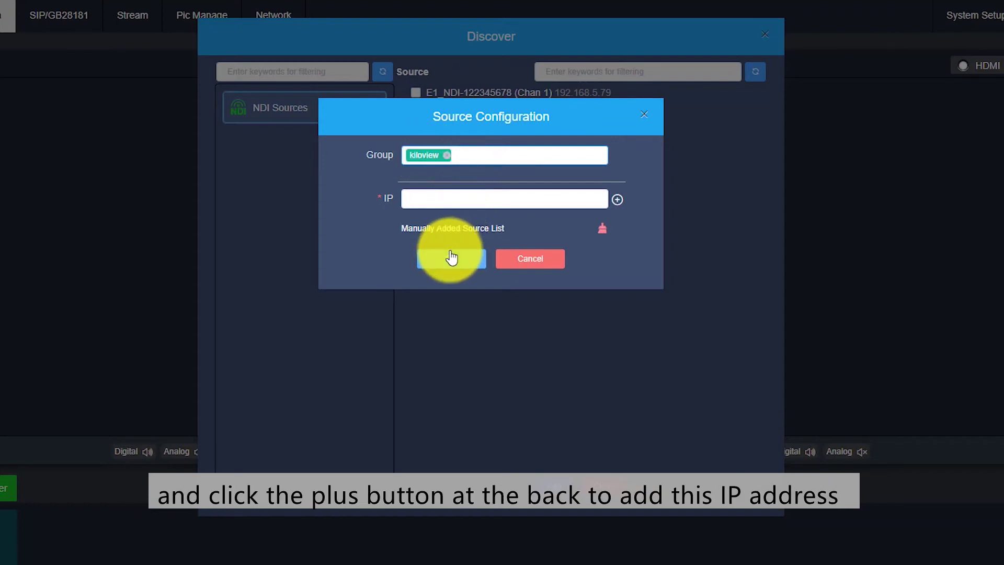
click(424, 199)
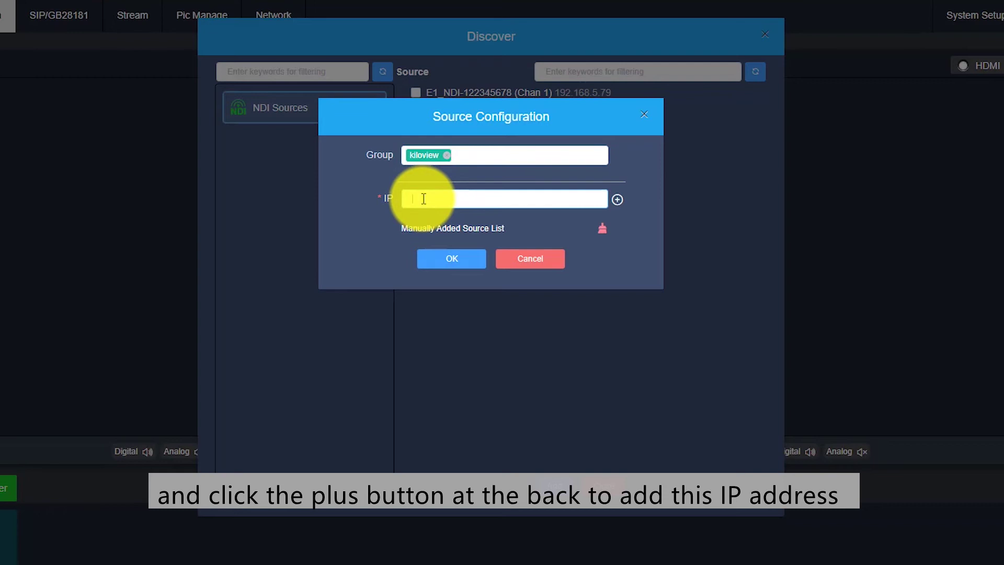
text(192.168)
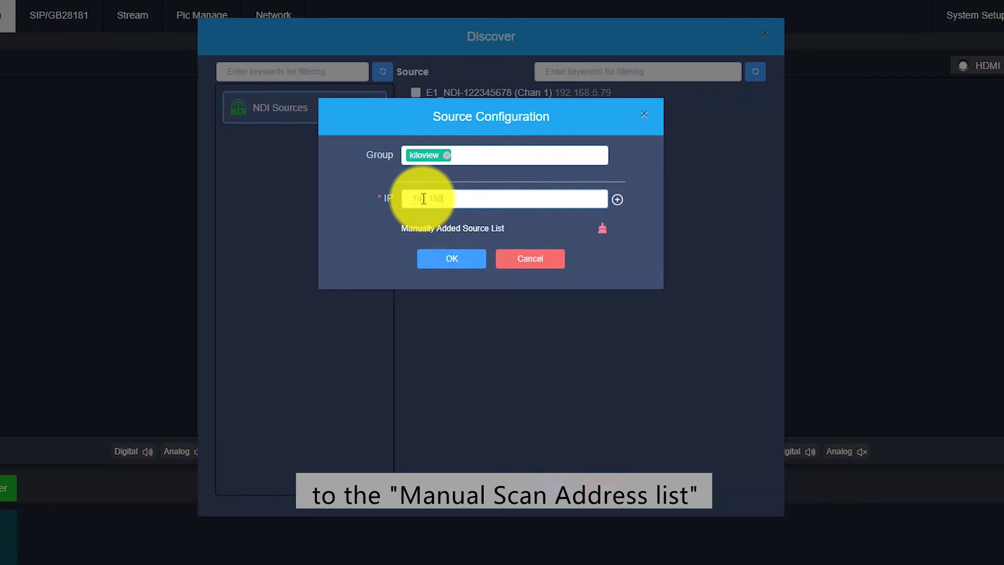
text(.5.79)
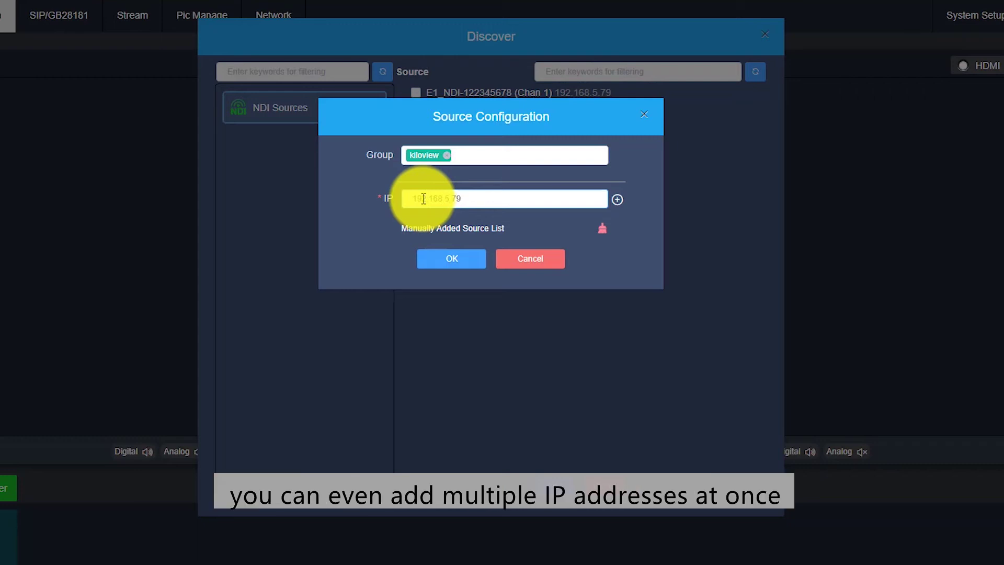
click(617, 199)
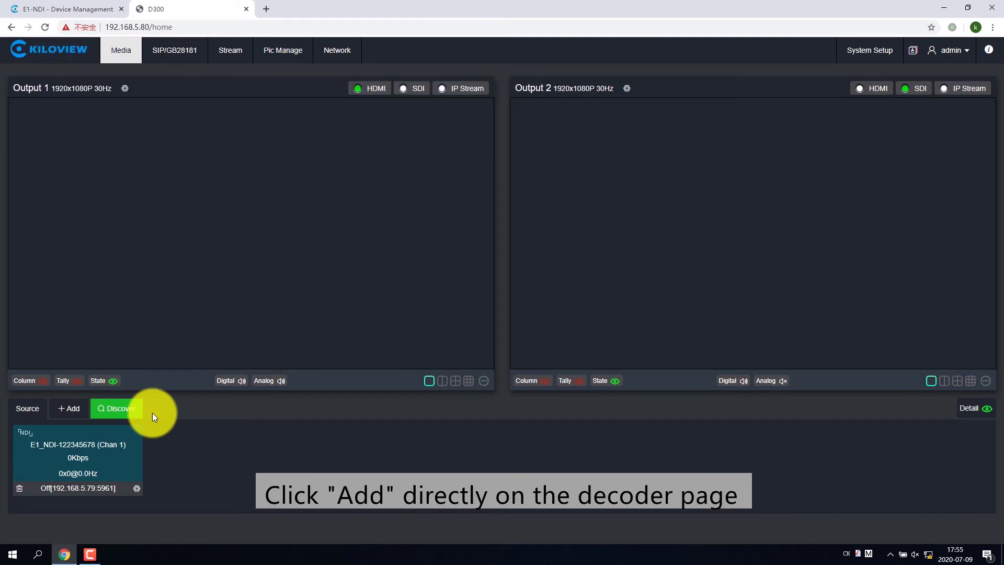
Manually add NDI source E1 at 192.168.5.79:5961, named after the encoder's device name plus '(Chan 1)'
click(65, 413)
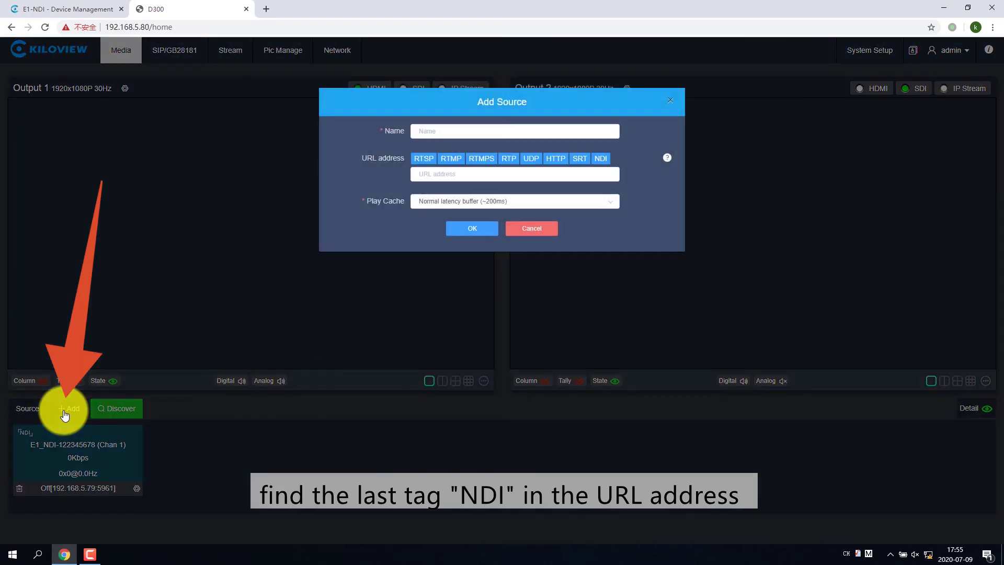
click(602, 158)
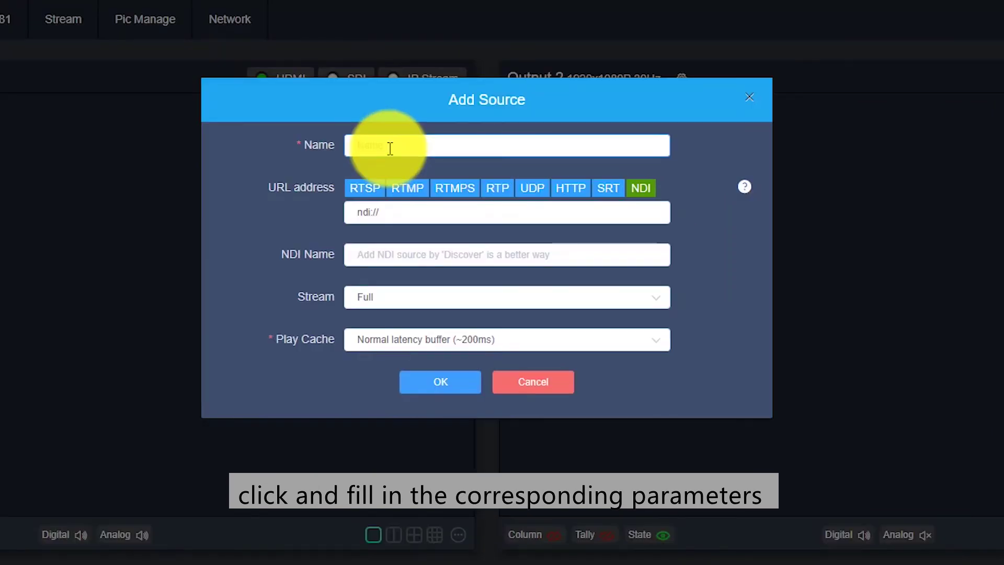
click(390, 149)
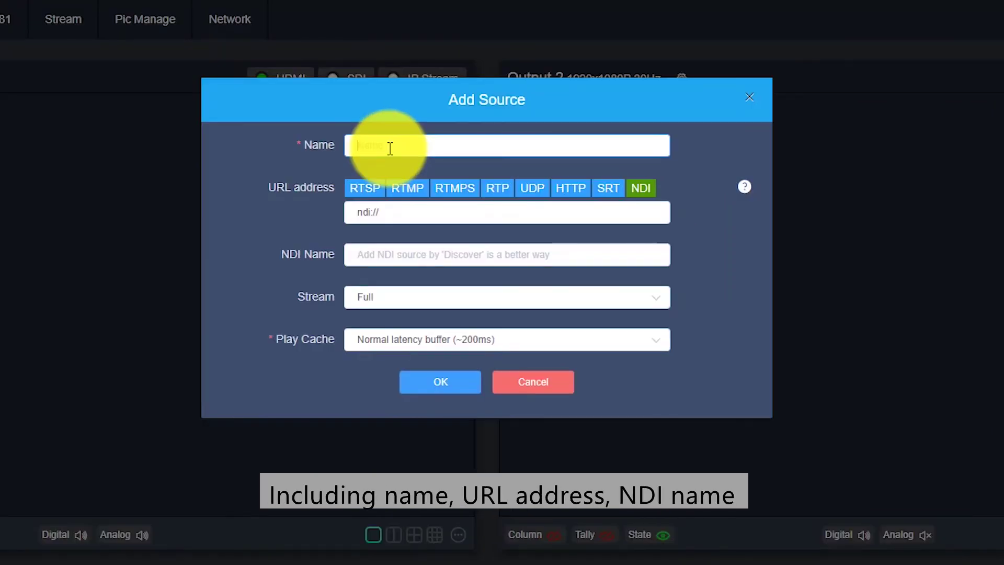
text(E1)
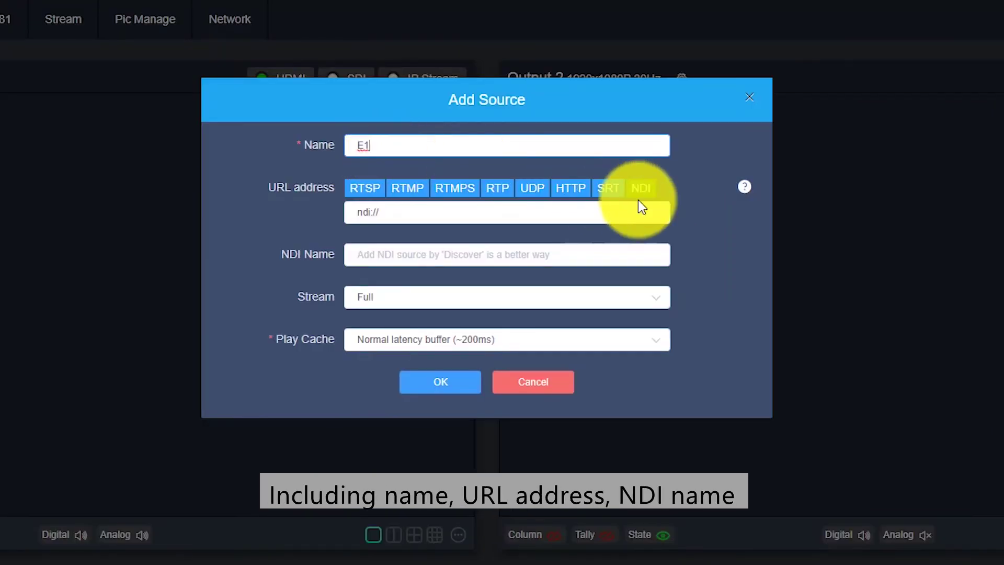
click(399, 218)
text(192.168.)
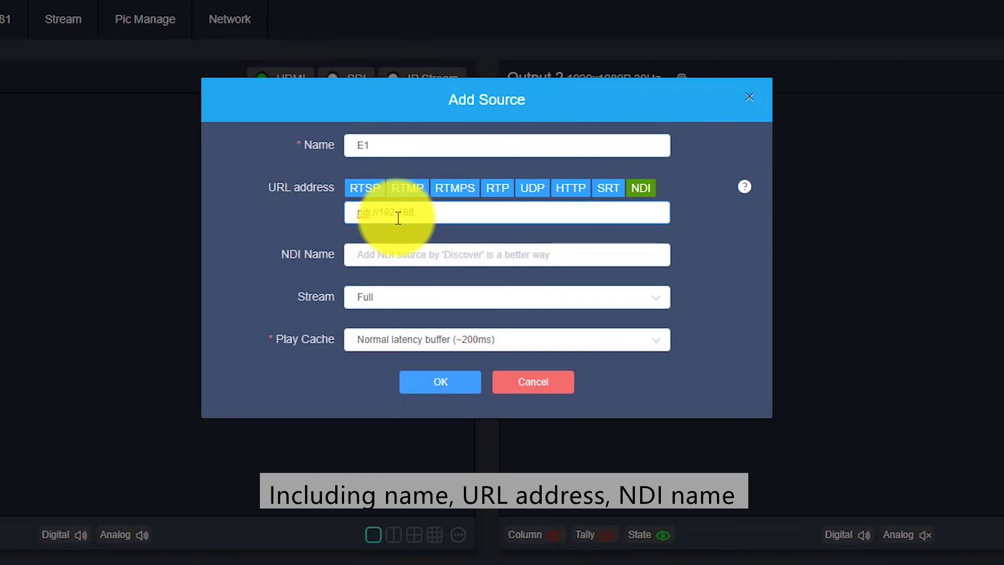
text(5.79:5961)
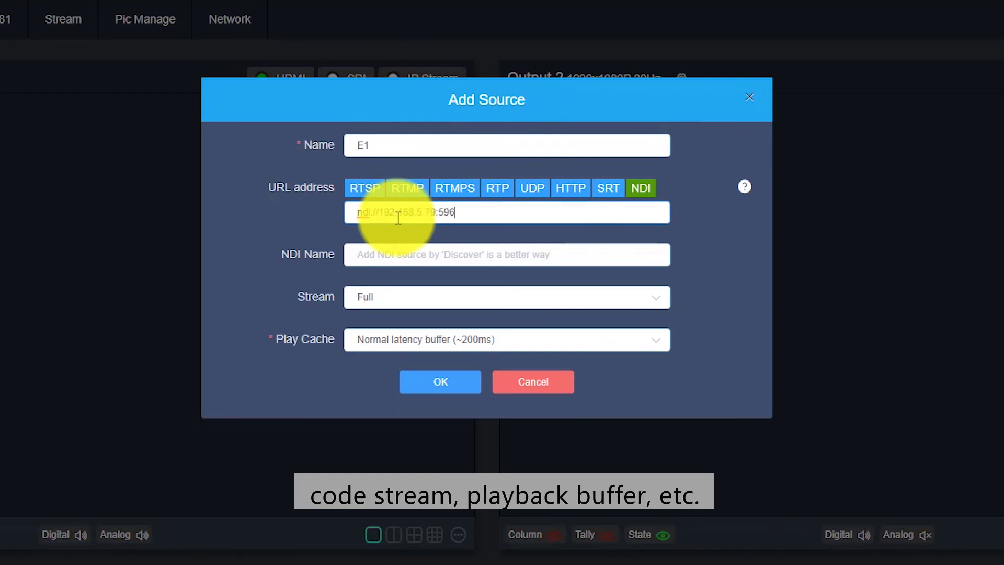
click(405, 261)
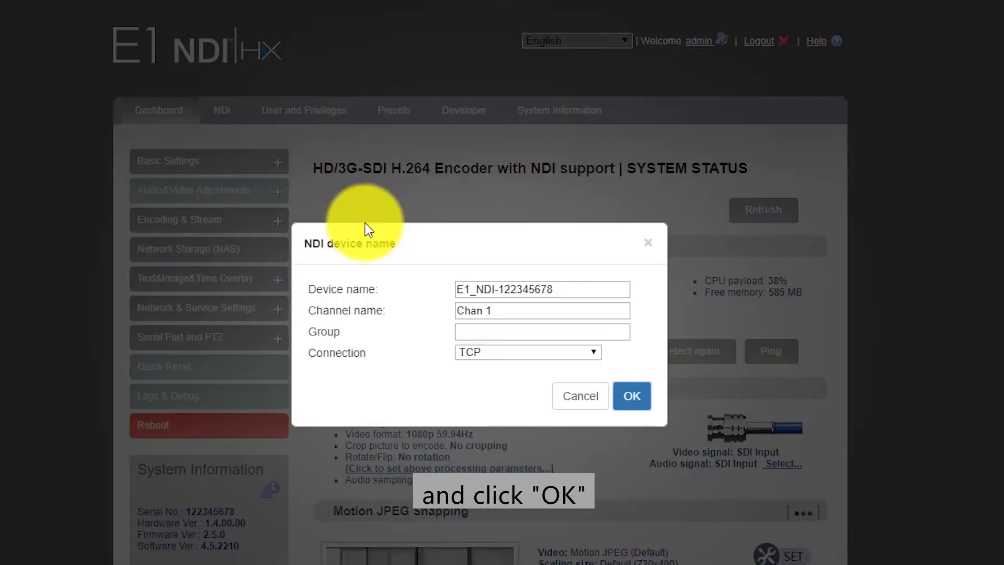
drag(560, 290, 426, 293)
text(E1_NDI-122345678)
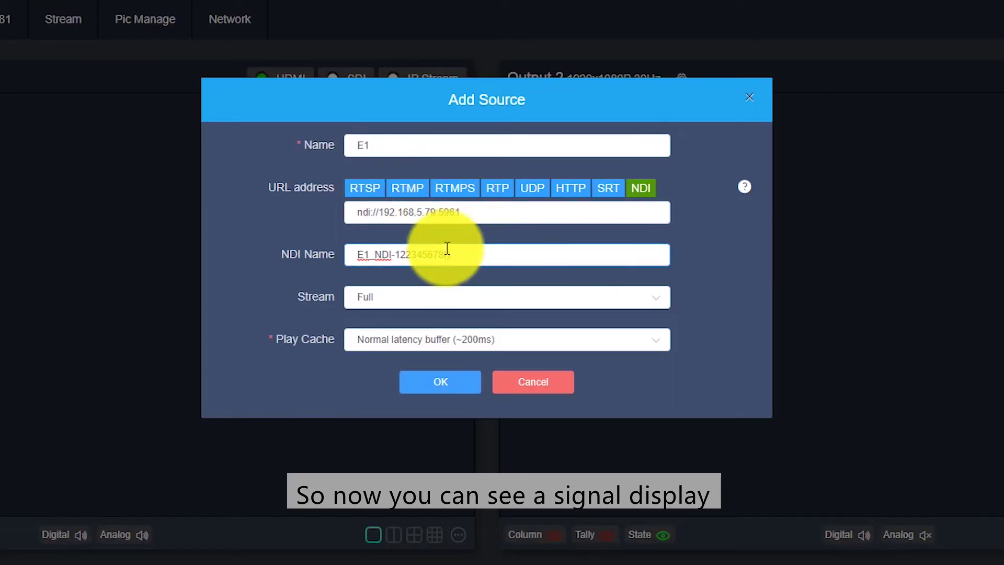
text((Chan 1))
click(473, 380)
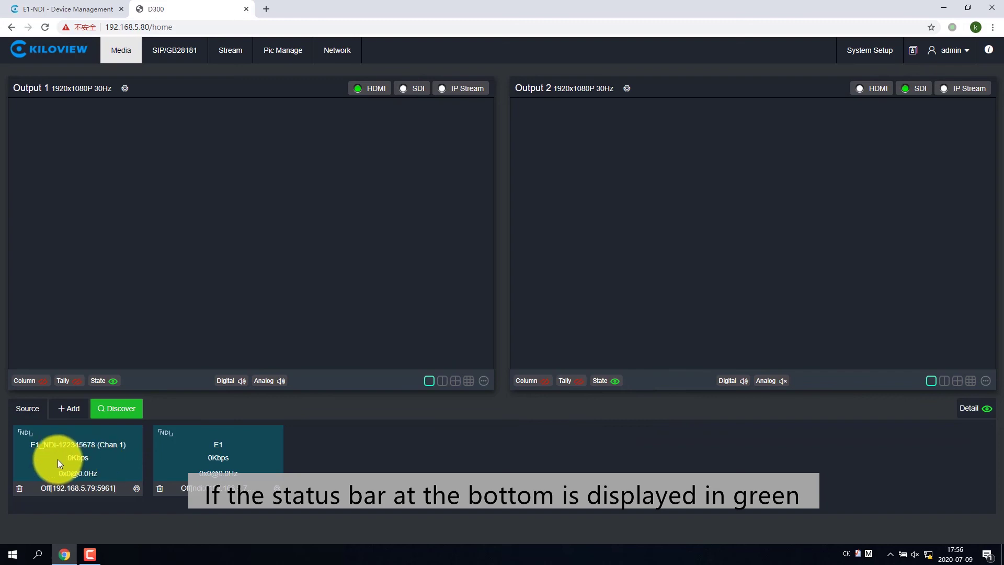
Drag the E1_NDI-122345678 (Chan 1) source card onto the Output 1 preview to decode it
drag(57, 459, 196, 241)
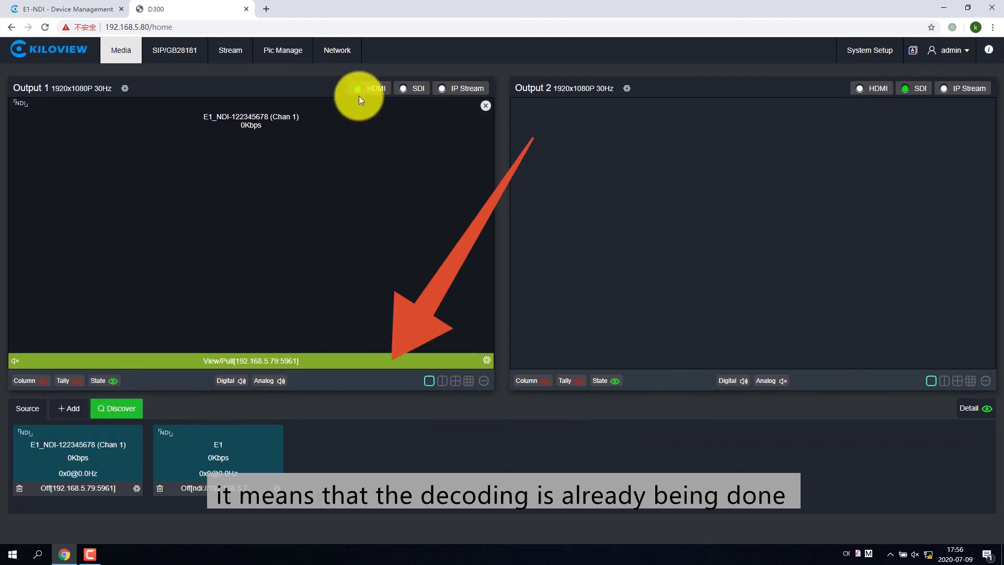